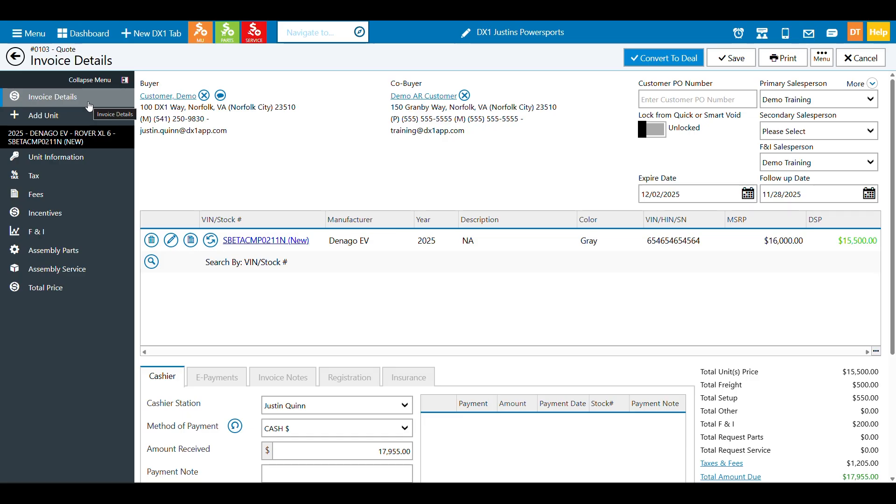
Open the Unit Information page for the 2025 Denago EV Rover XL 6 on quote #0103
click(82, 157)
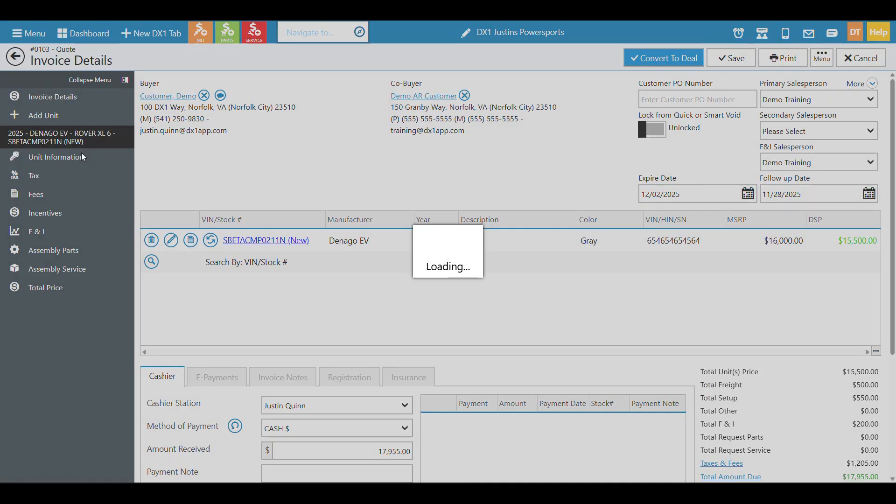
Scroll down the unit page to the F & I financing and the empty Lienholder Customer section
scroll(304, 226, down, 10)
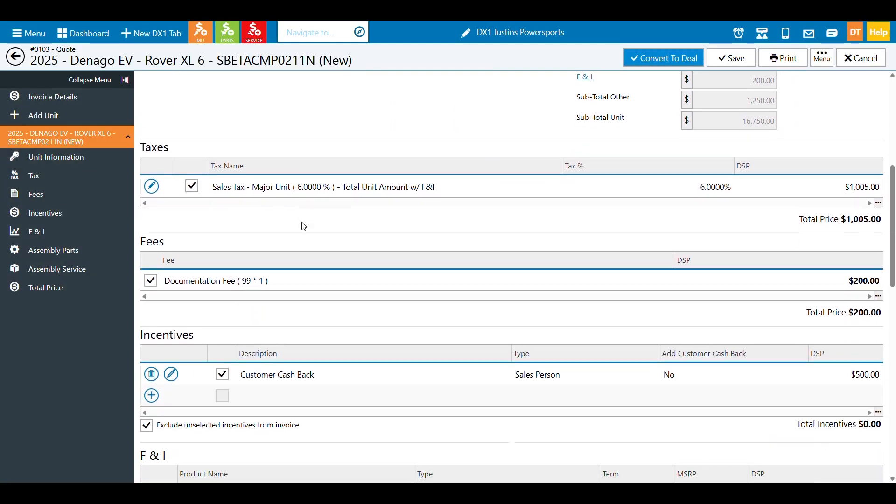
scroll(302, 227, down, 5)
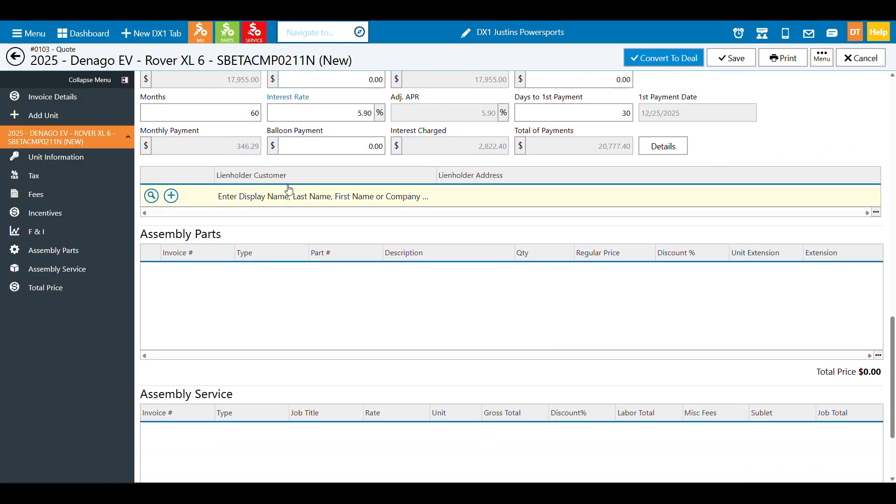
scroll(285, 191, up, 7)
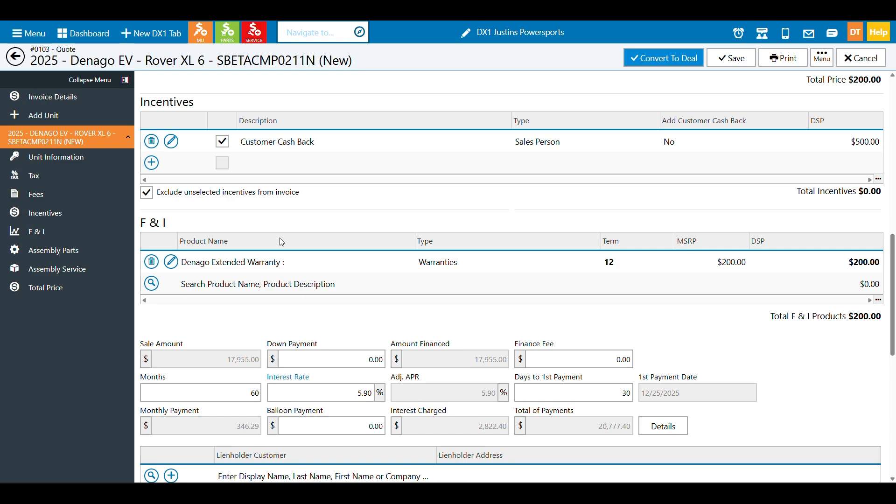
scroll(348, 212, down, 3)
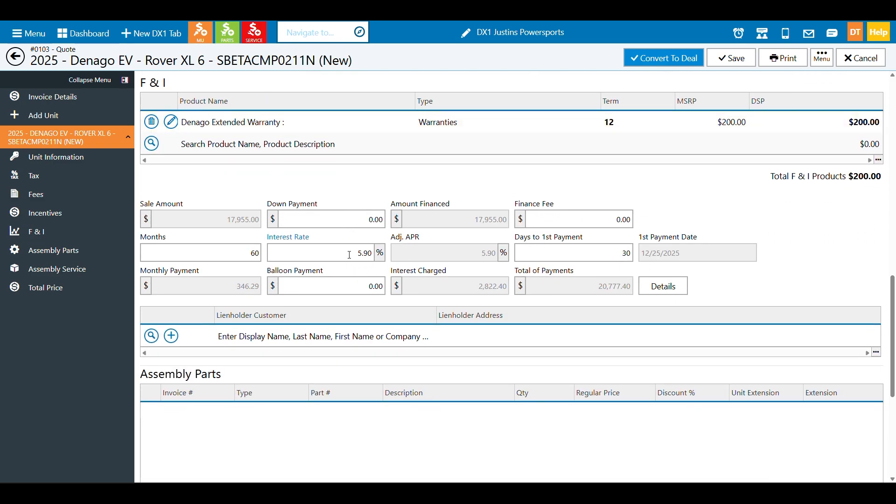
scroll(349, 254, down, 1)
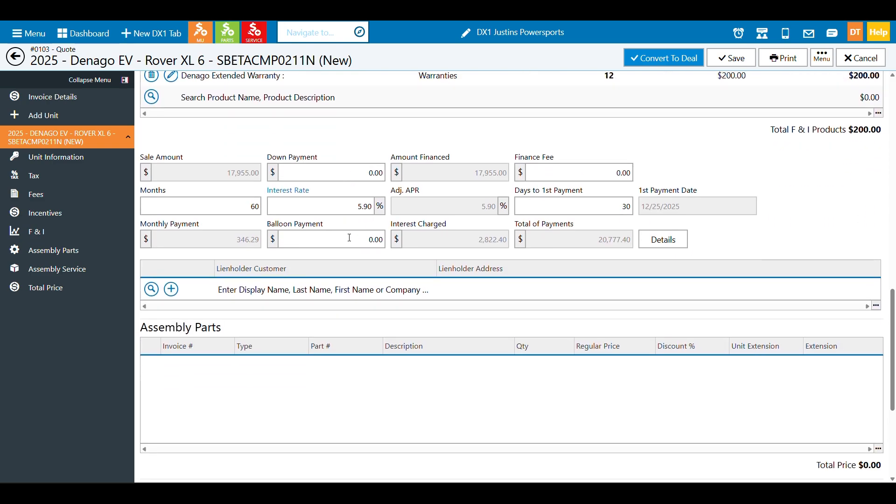
Search 'Dena', add Denago EV (C)(C-MFR) as the unit's lienholder, and save the quote
click(151, 289)
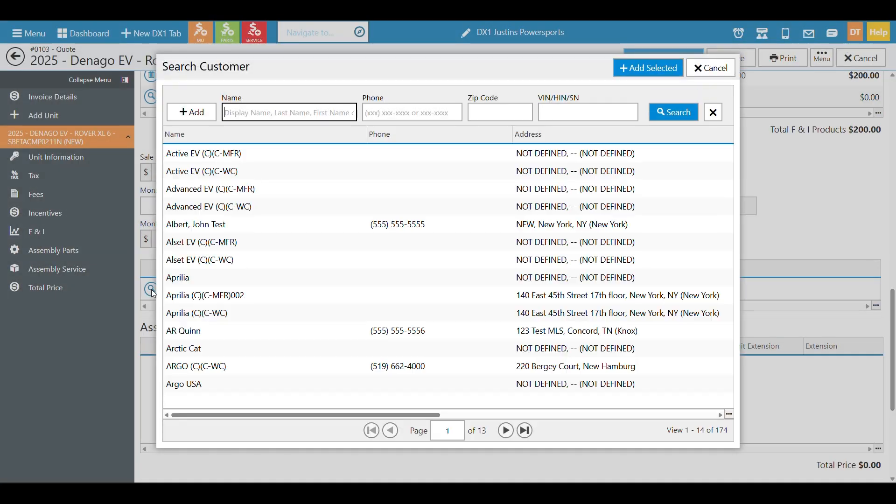
text(Dena)
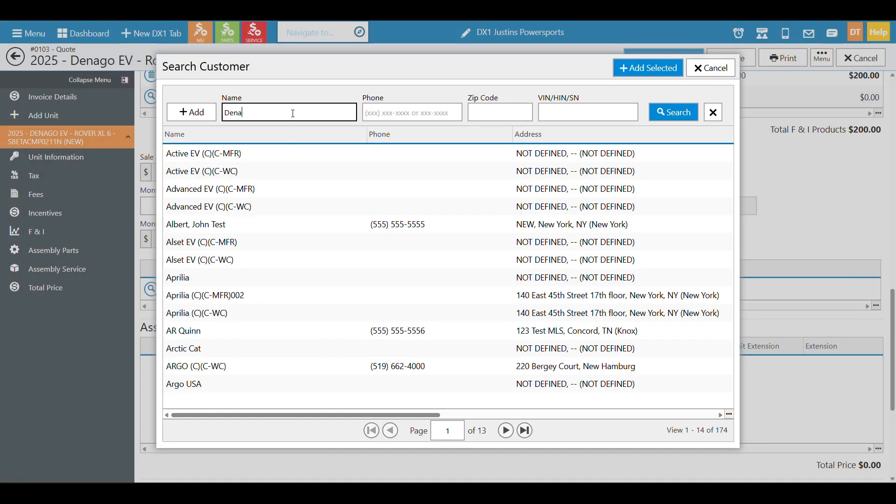
key(Return)
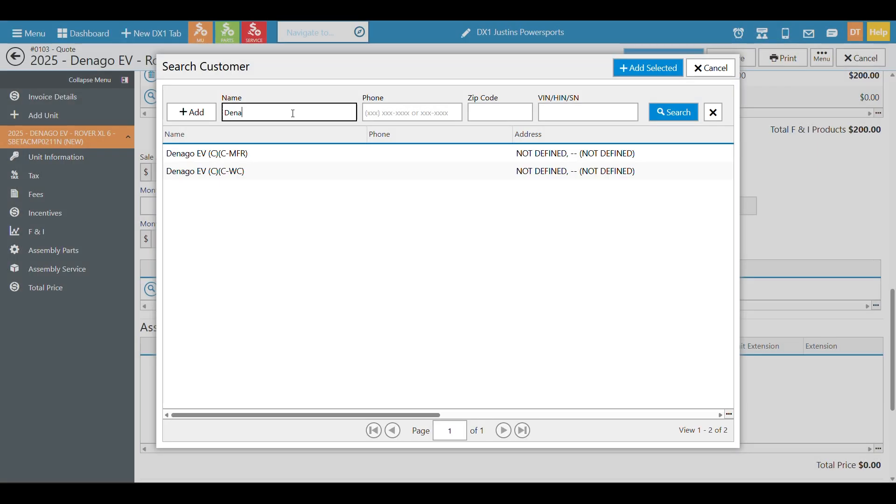
click(250, 154)
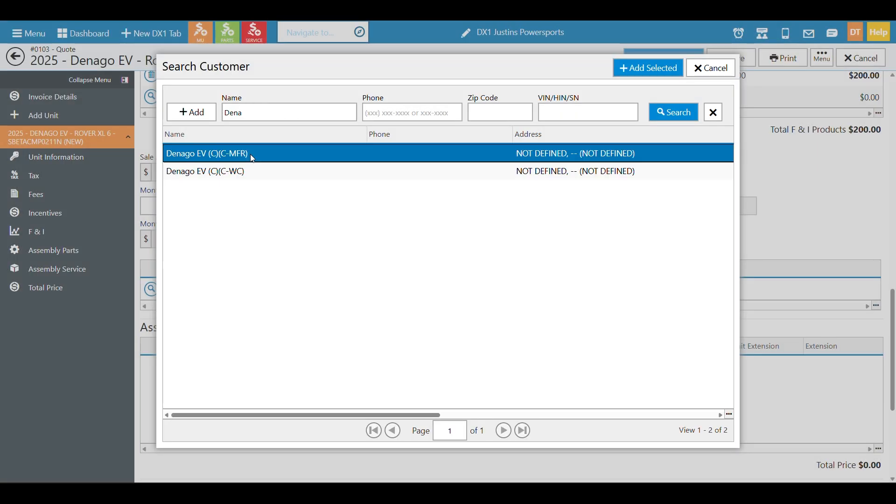
click(654, 70)
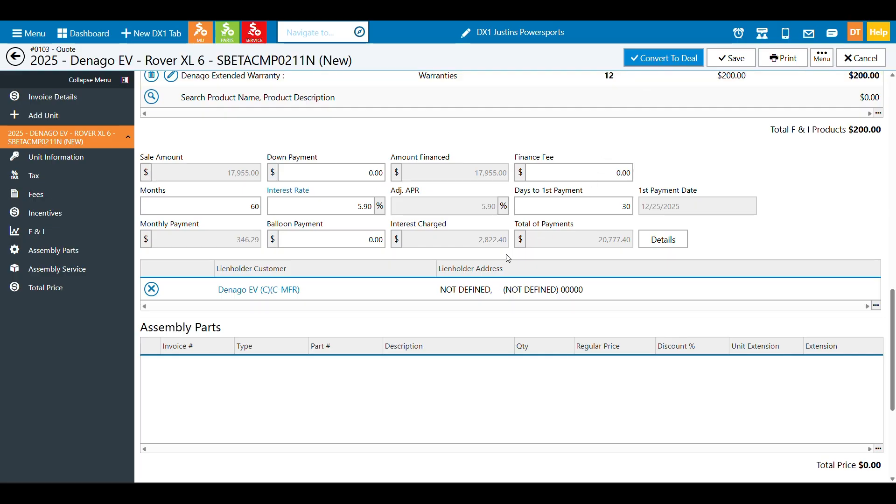
click(729, 57)
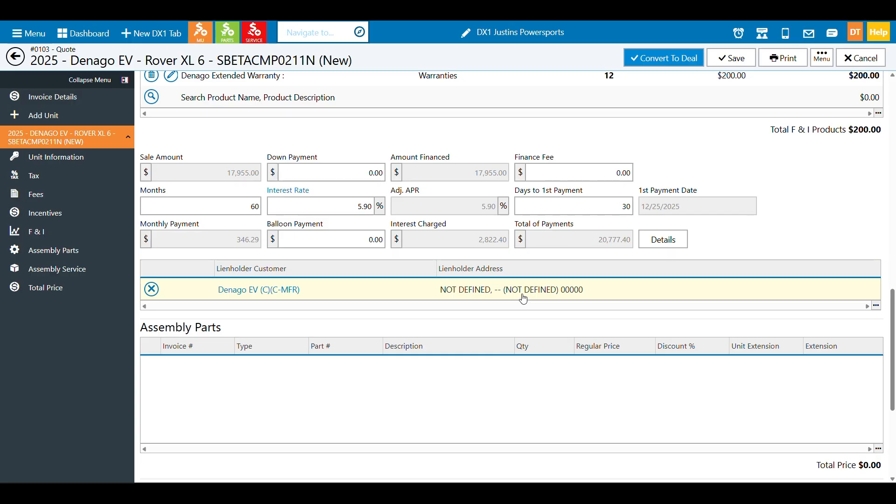
Return to invoice details and set the first listed customer as the unit's insurance company
click(104, 106)
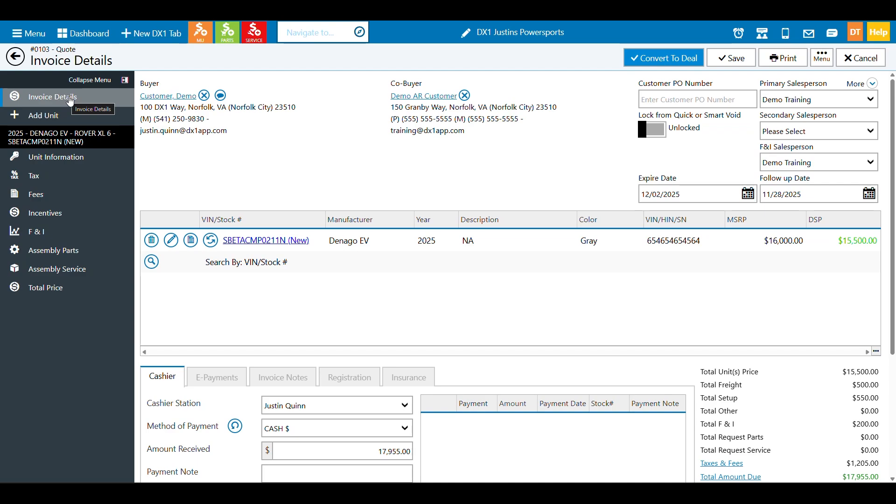
click(414, 376)
scroll(415, 371, down, 3)
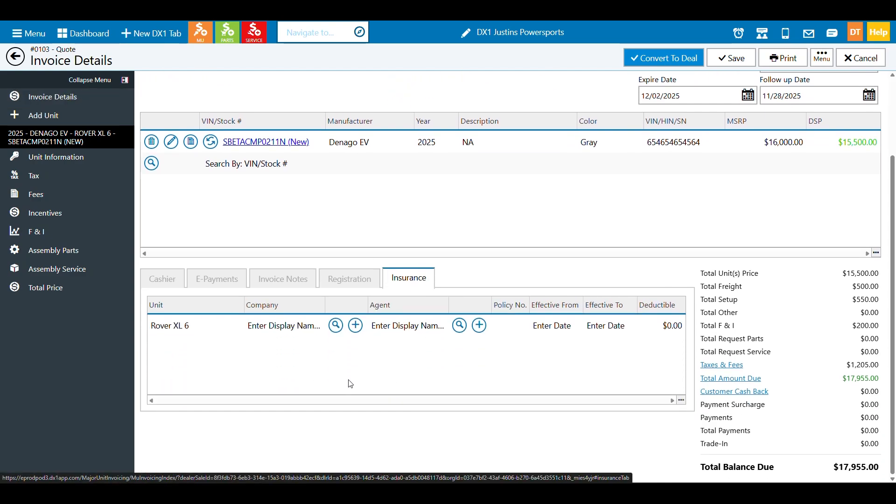
click(336, 326)
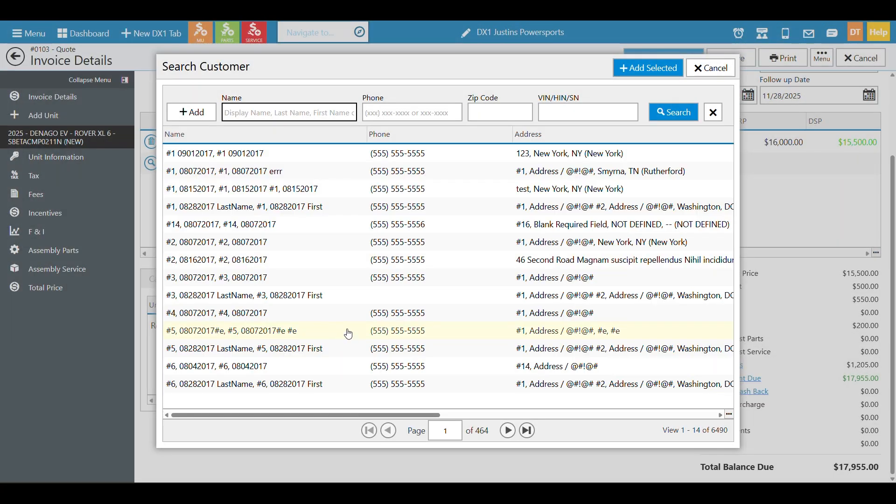
click(306, 159)
click(645, 68)
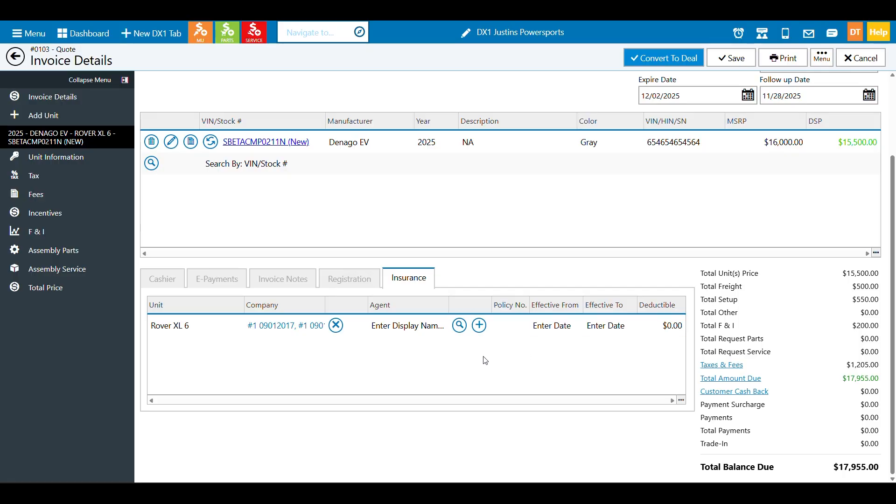
Set the second listed customer as insurance agent, edit the effective-from date, and save the quote
click(459, 325)
click(321, 170)
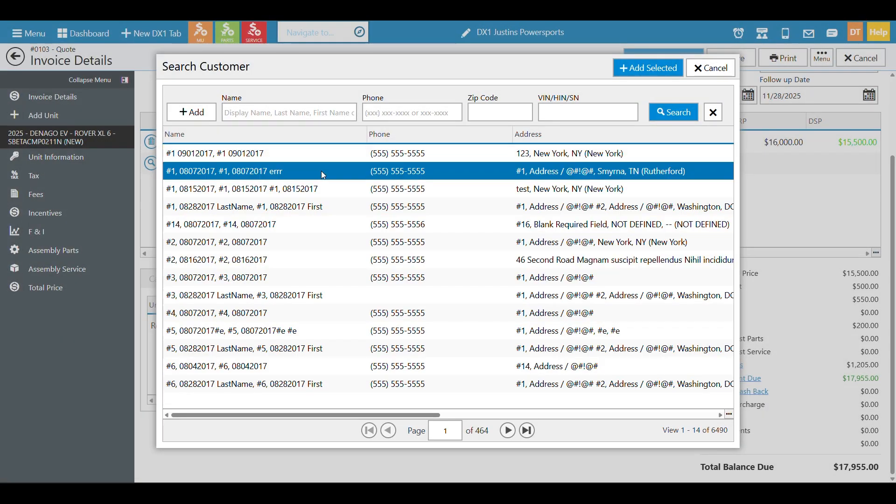
click(648, 68)
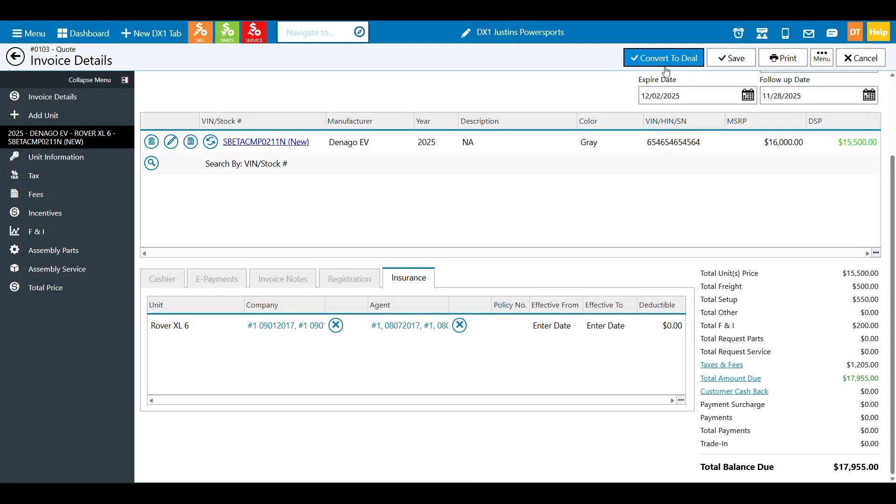
click(555, 329)
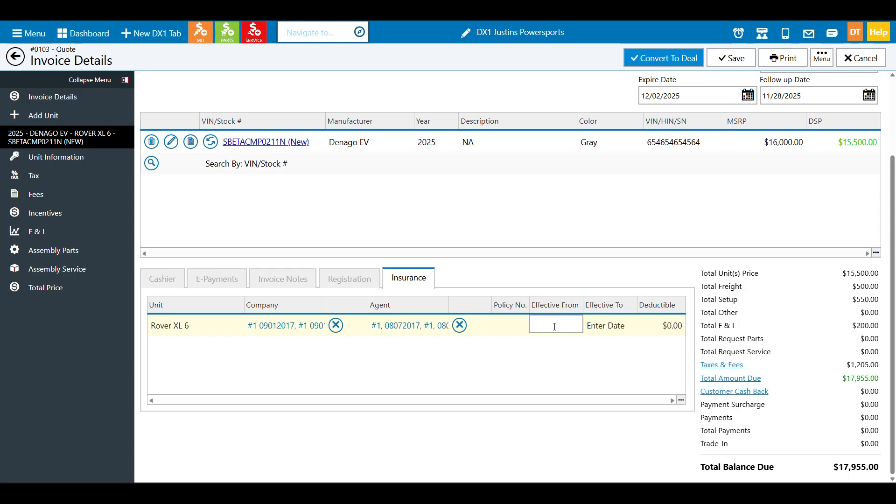
click(557, 329)
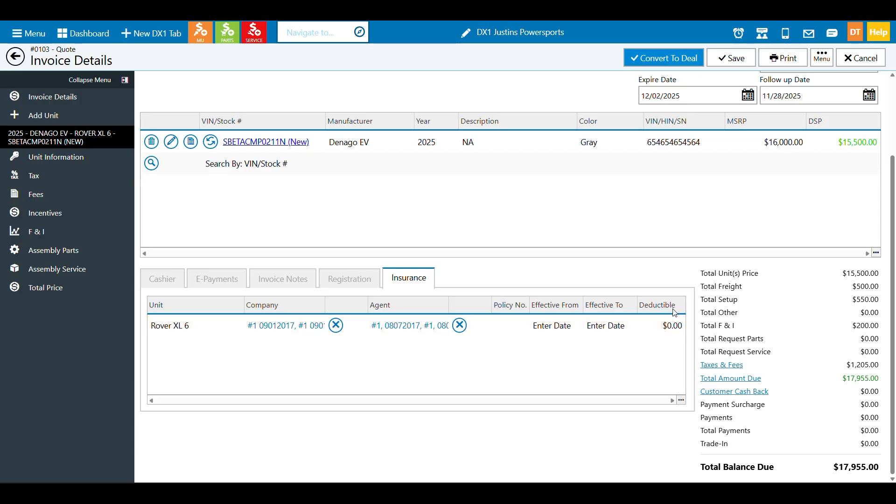
click(733, 61)
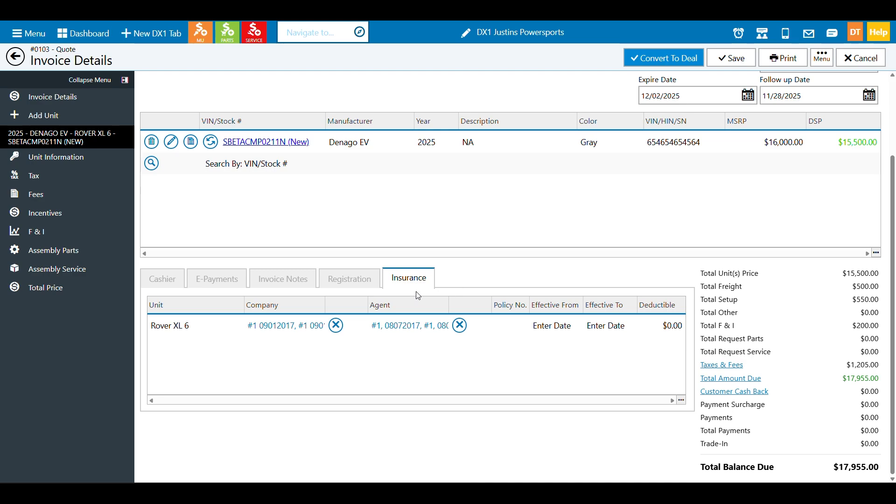
click(358, 283)
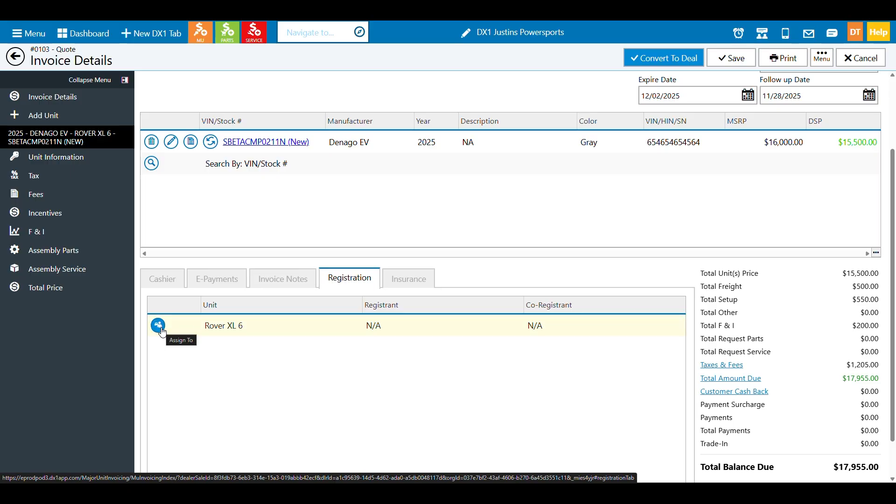
Assign the registration and enter the buyer's driver's license number, expiring 11/26/2025
click(159, 326)
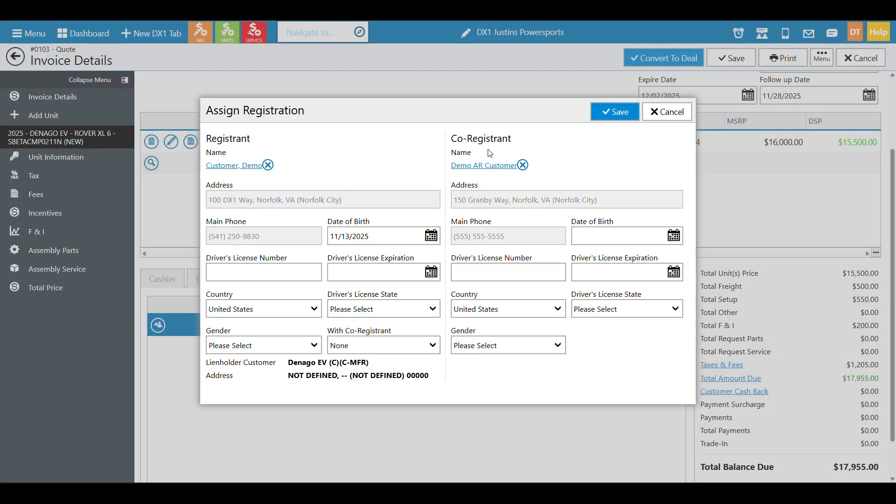
click(287, 273)
key(Tab)
click(431, 272)
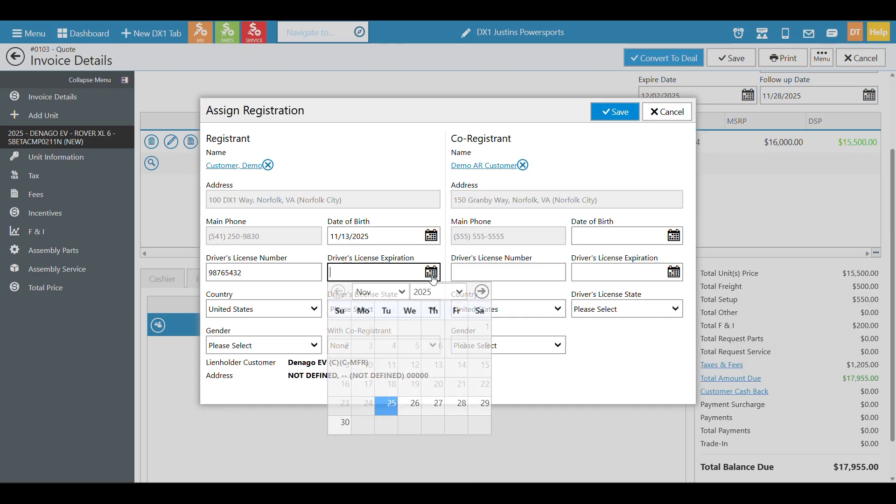
click(414, 400)
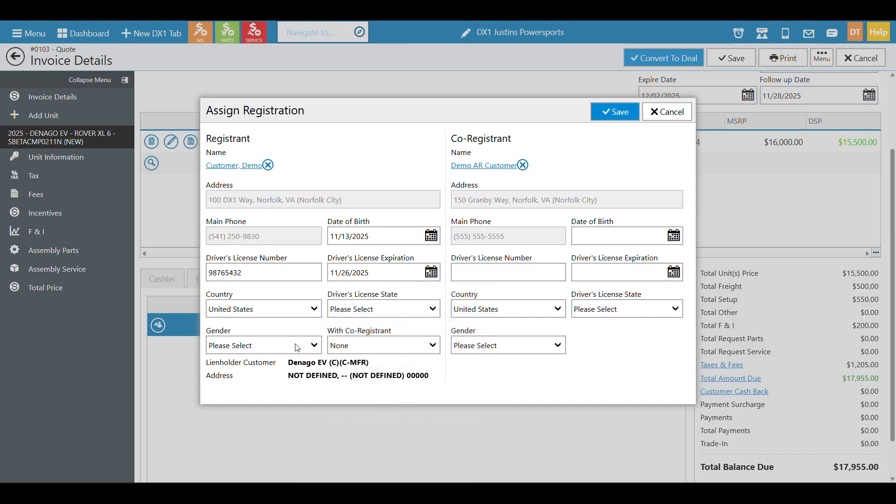
Set license state Iowa, co-registrant joined with And, gender Male, and save the registration
click(418, 309)
click(395, 251)
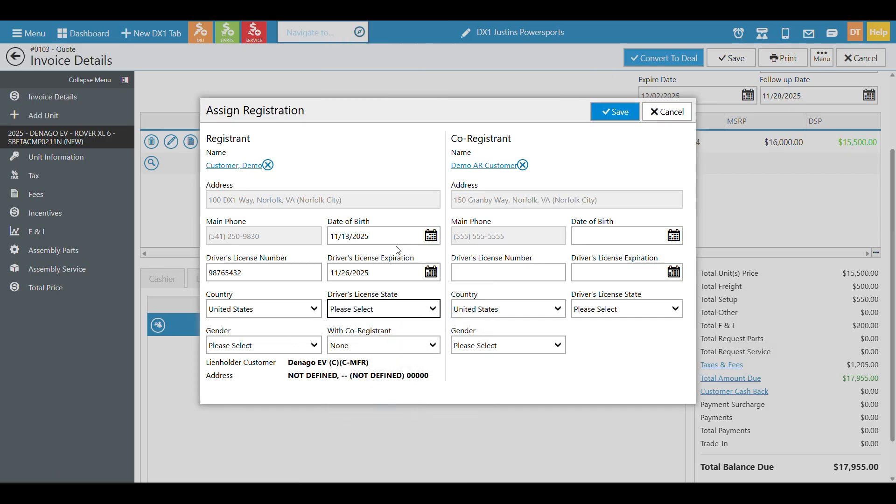
click(404, 346)
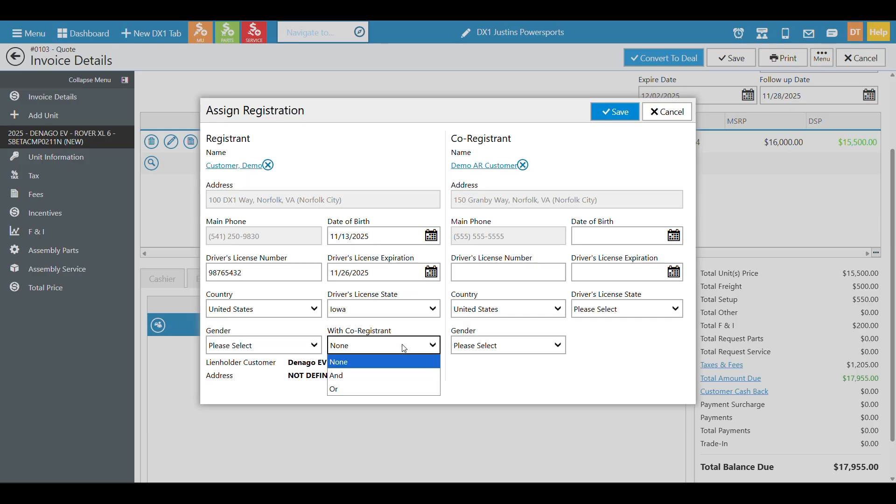
click(397, 374)
click(279, 350)
click(274, 373)
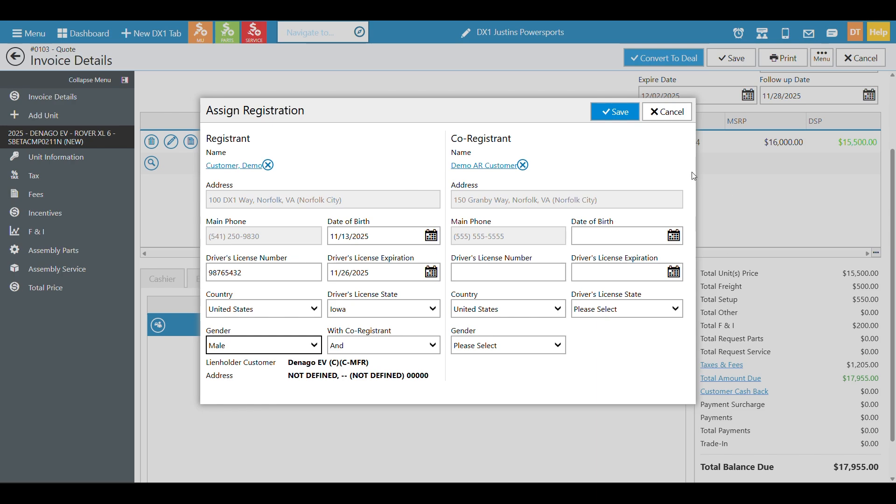
click(619, 117)
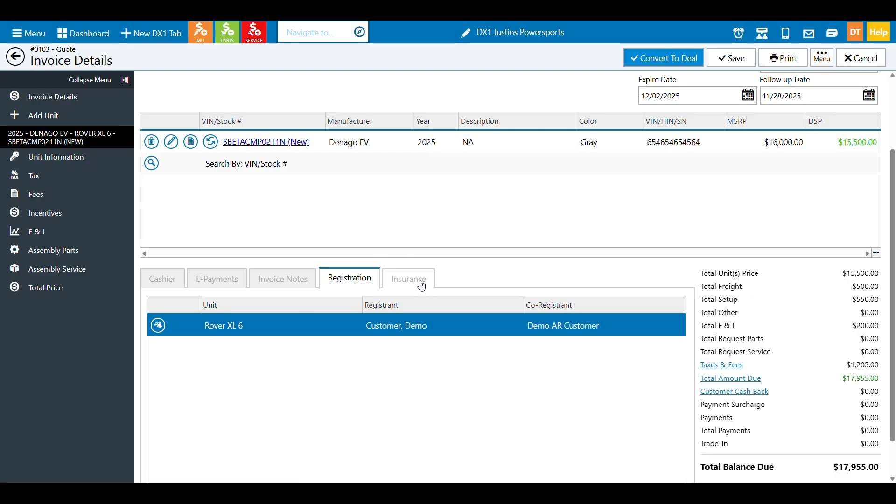
Return to the Insurance tab, then view F & I's 60-month 5.90% financing and Denago EV lienholder
click(405, 279)
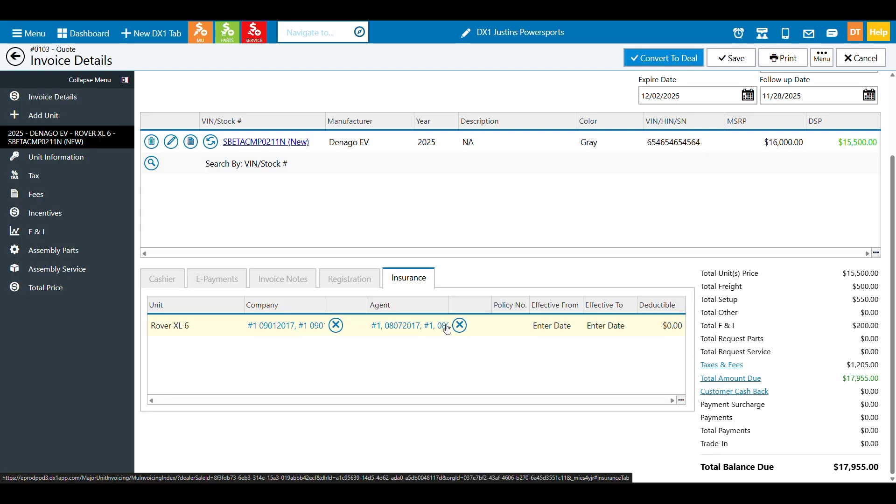
click(72, 231)
scroll(274, 246, down, 2)
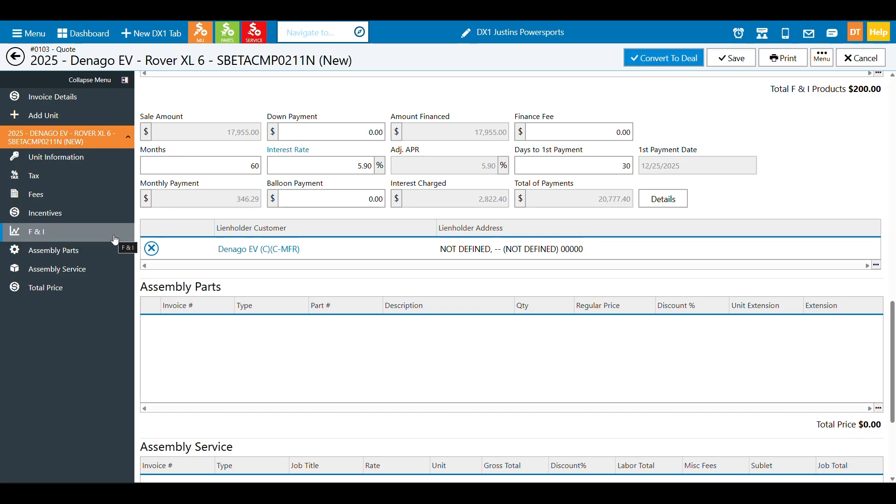
Jump to Assembly Parts and select the $17,955.00 out-the-door price in the Total Price section
click(91, 252)
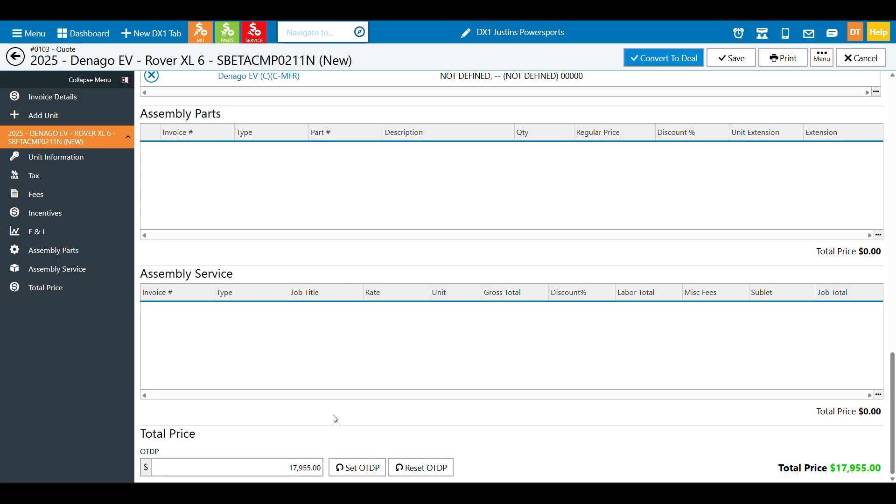
click(288, 467)
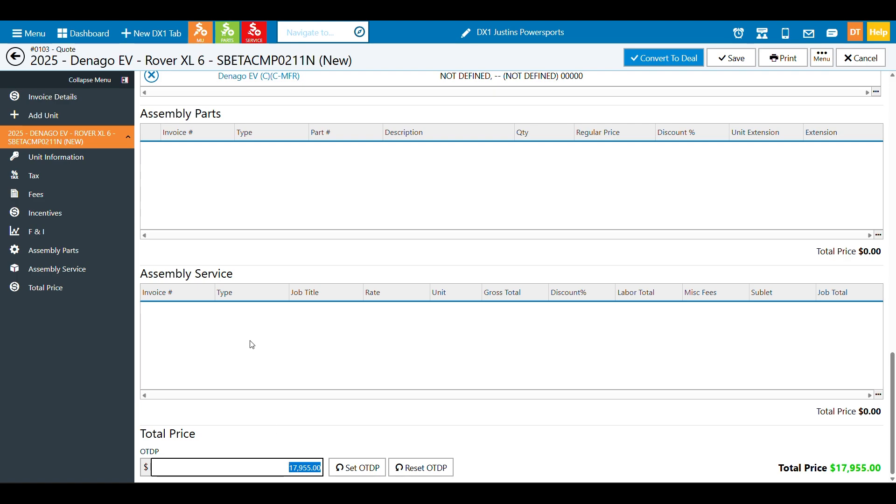
click(406, 14)
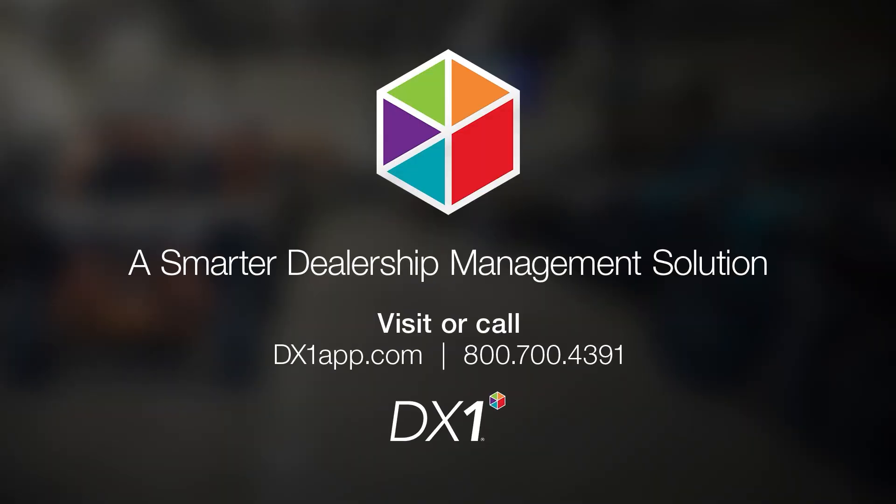